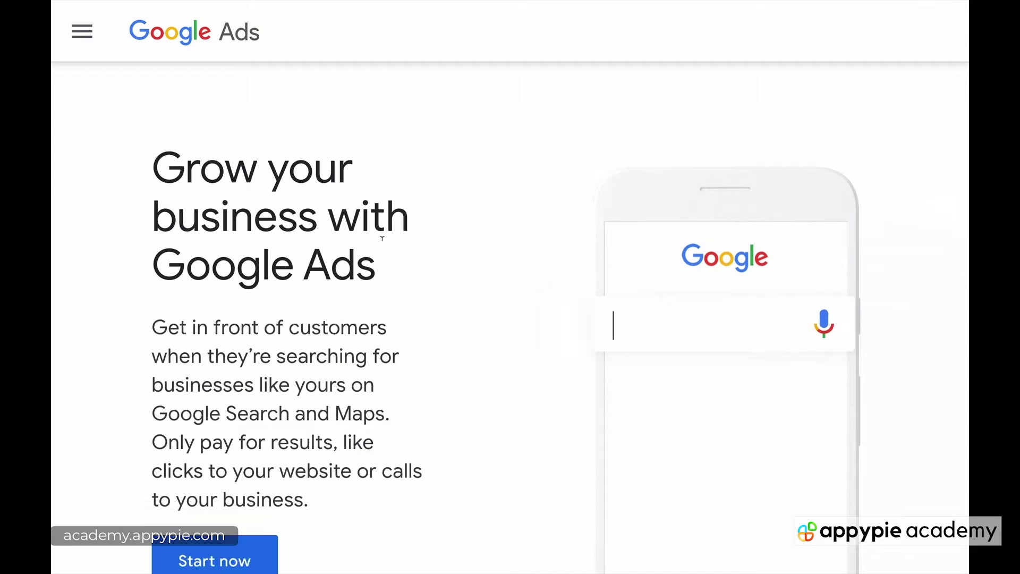
scroll(362, 208, "down", 3)
left_click(210, 408)
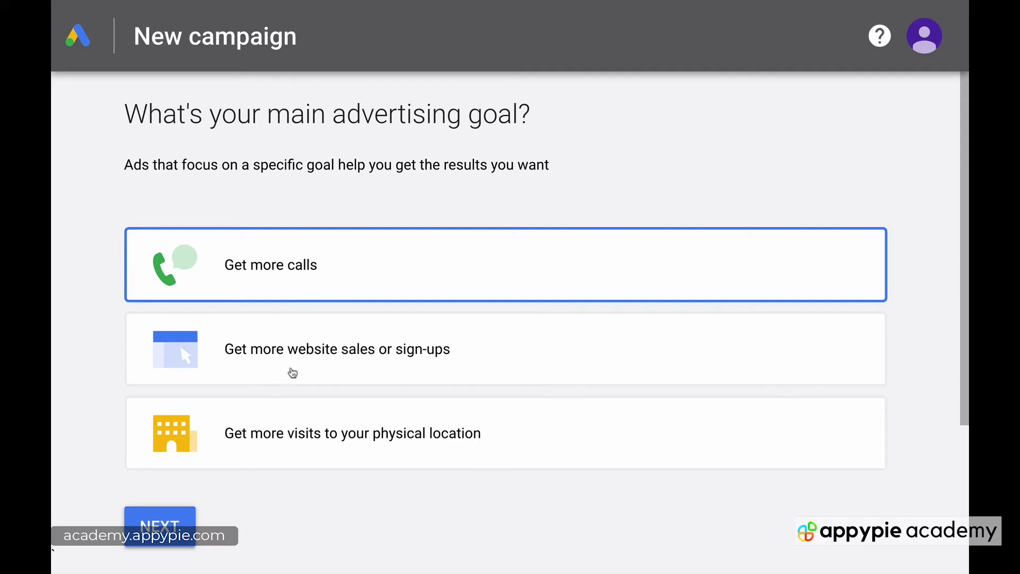
left_click(296, 359)
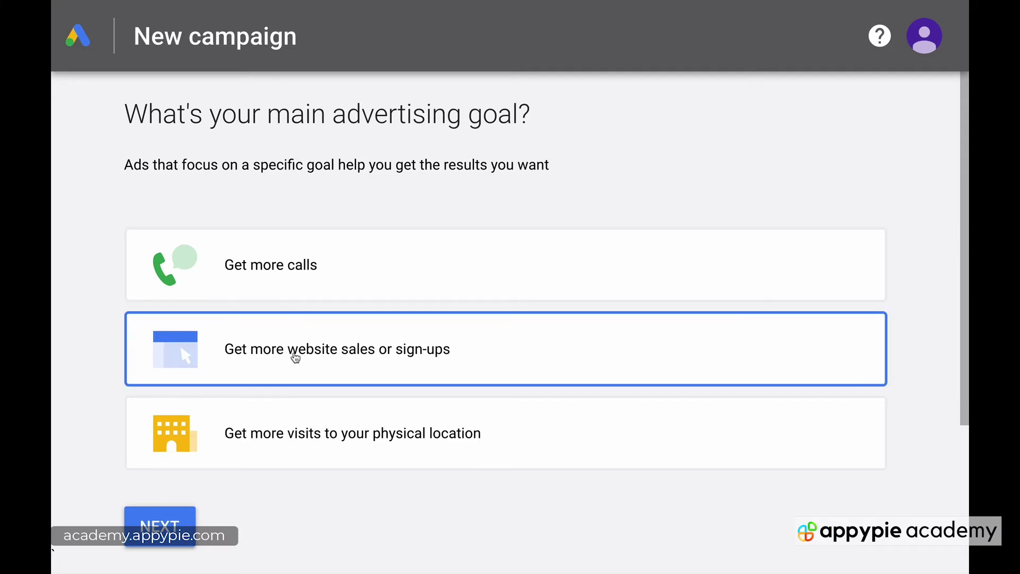
left_click(183, 521)
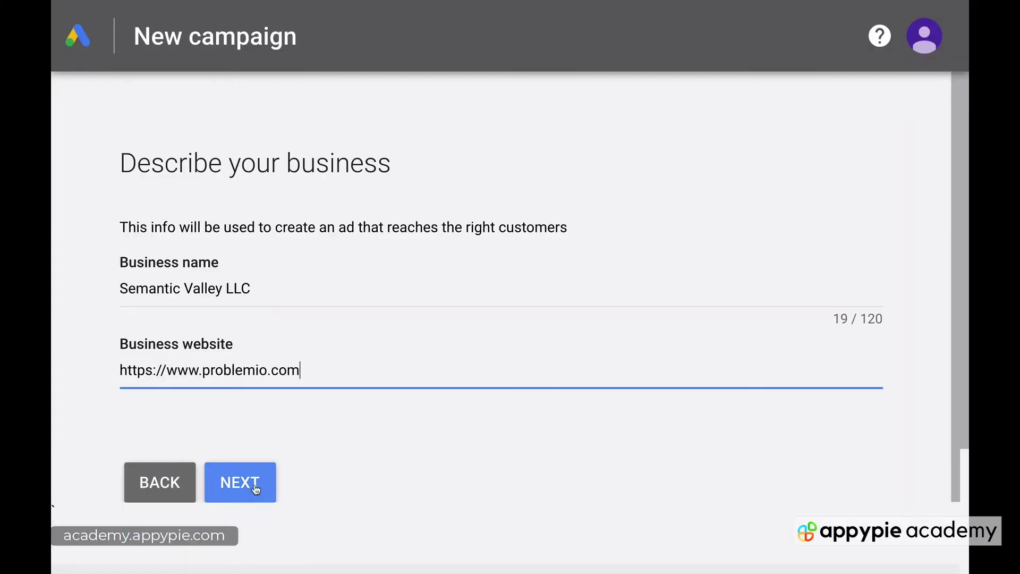
left_click(255, 486)
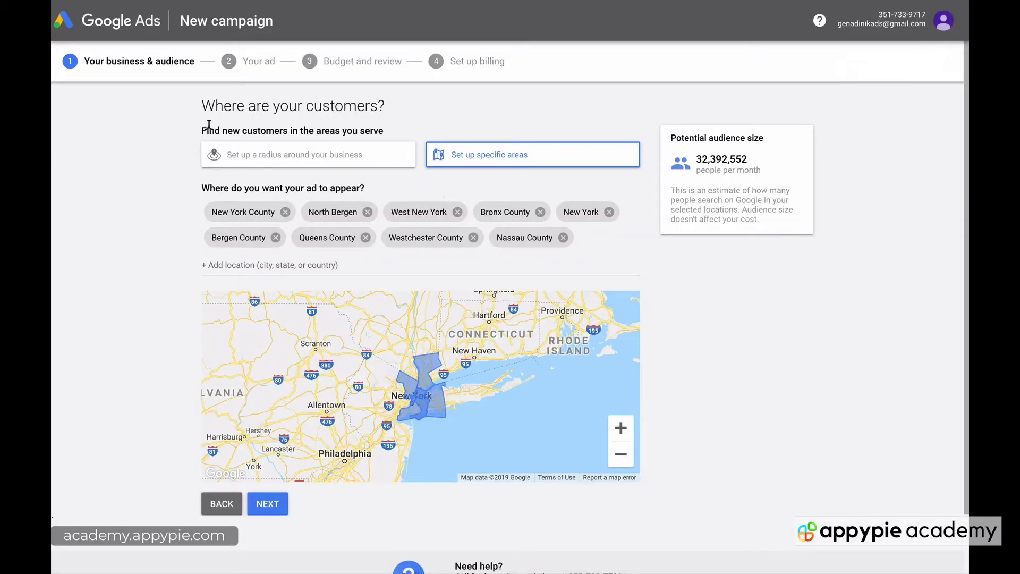
Target customers within a 3-mile radius around the business address instead of specific areas.
left_click_drag(200, 130, 383, 131)
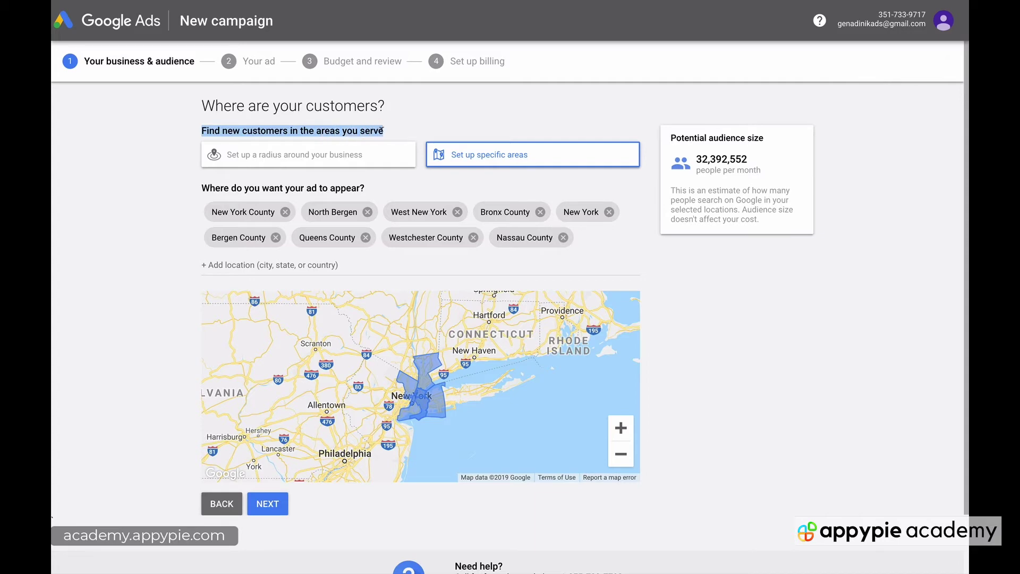
left_click(312, 160)
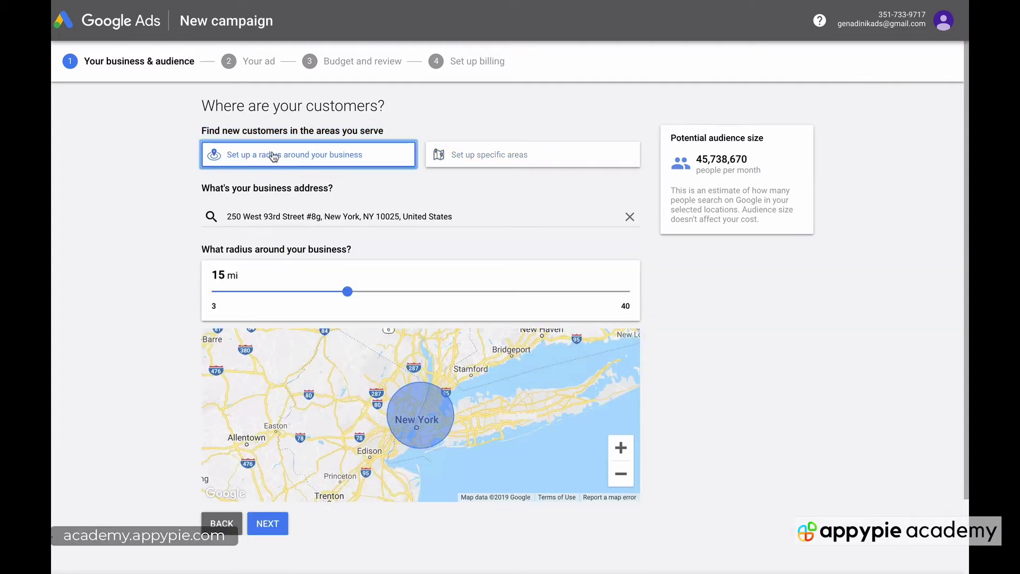
left_click(348, 291)
left_click_drag(347, 292, 216, 298)
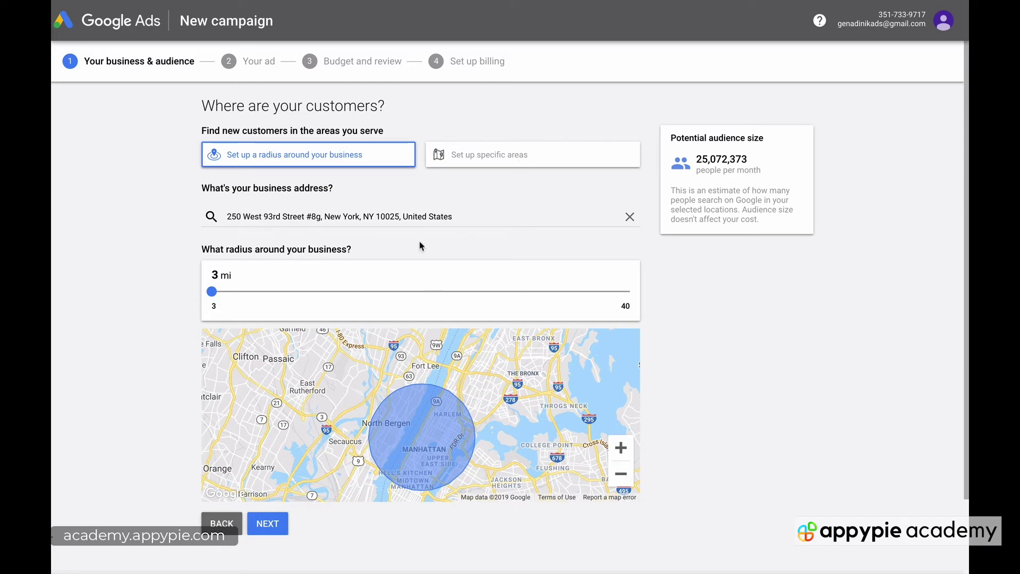
left_click(272, 524)
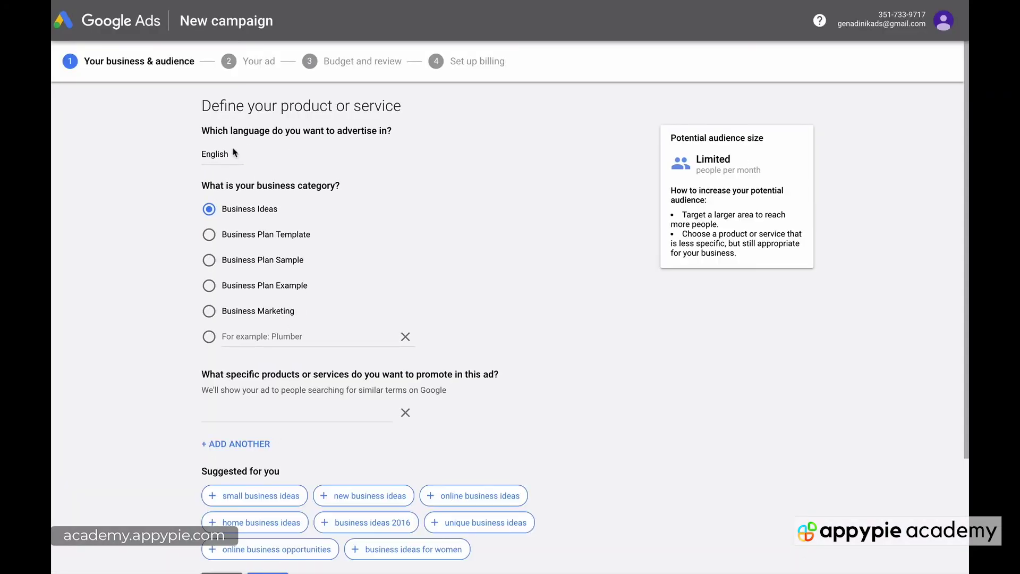
Set the business category to Small Business Coaching and promote Coaching as the specific product or service.
scroll(243, 242, "down", 1)
left_click(260, 262)
type("business coach")
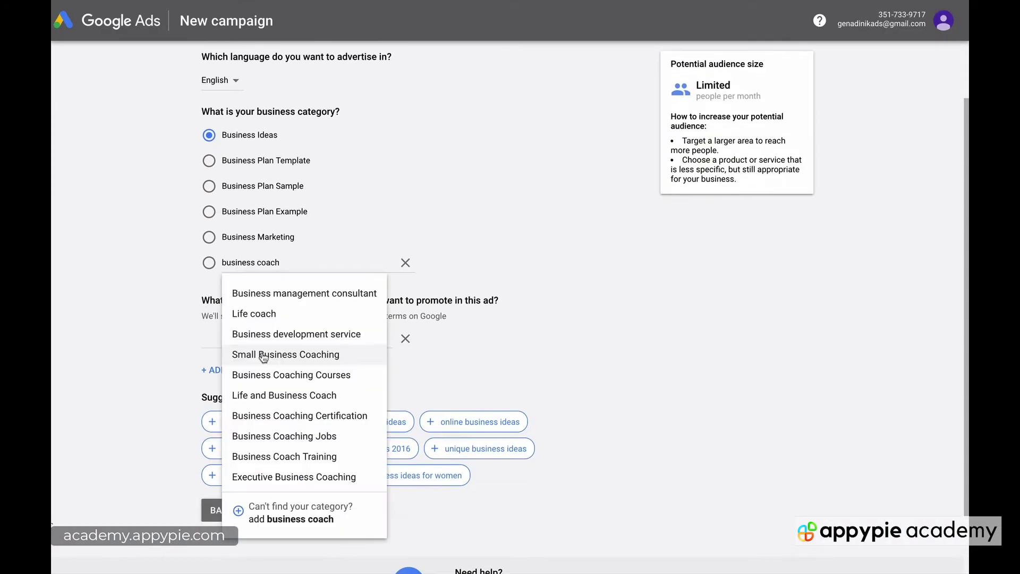
left_click(262, 356)
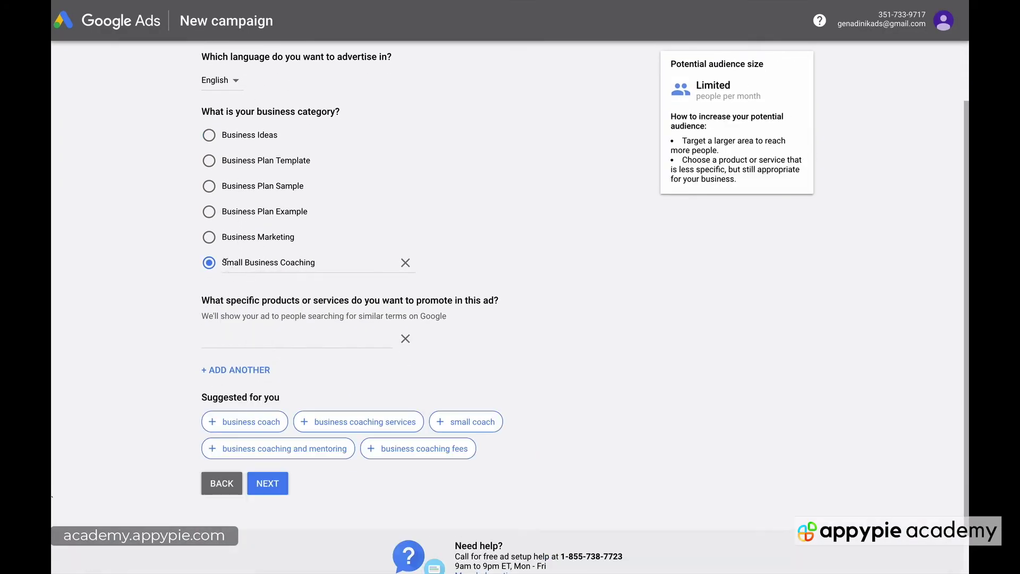
scroll(270, 374, "down", 1)
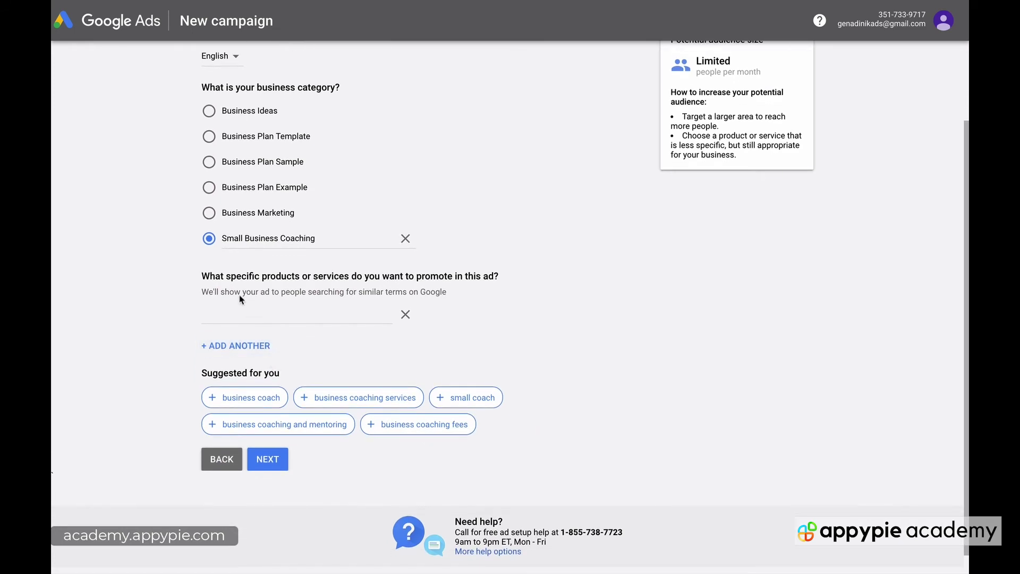
type("Coaching")
left_click(272, 461)
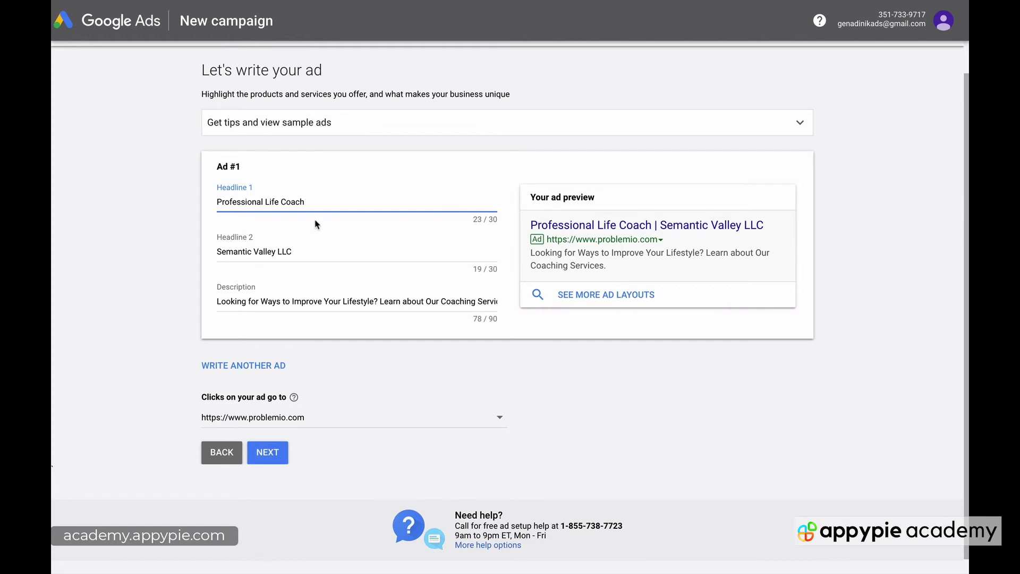
Accept the suggested headlines and description for the ad, and upload an image for it from the Desktop folder.
scroll(314, 221, "up", 1)
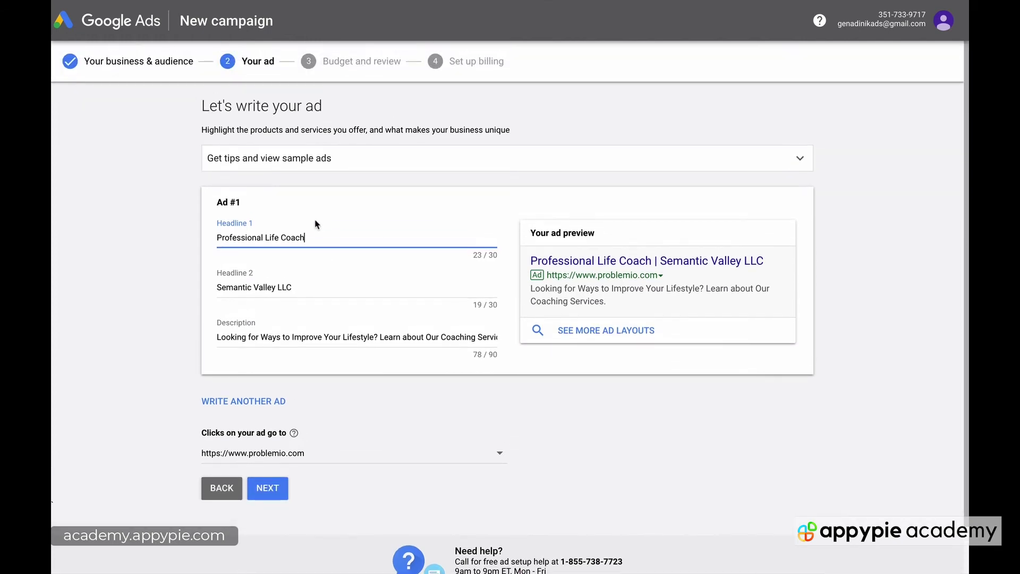
left_click(267, 488)
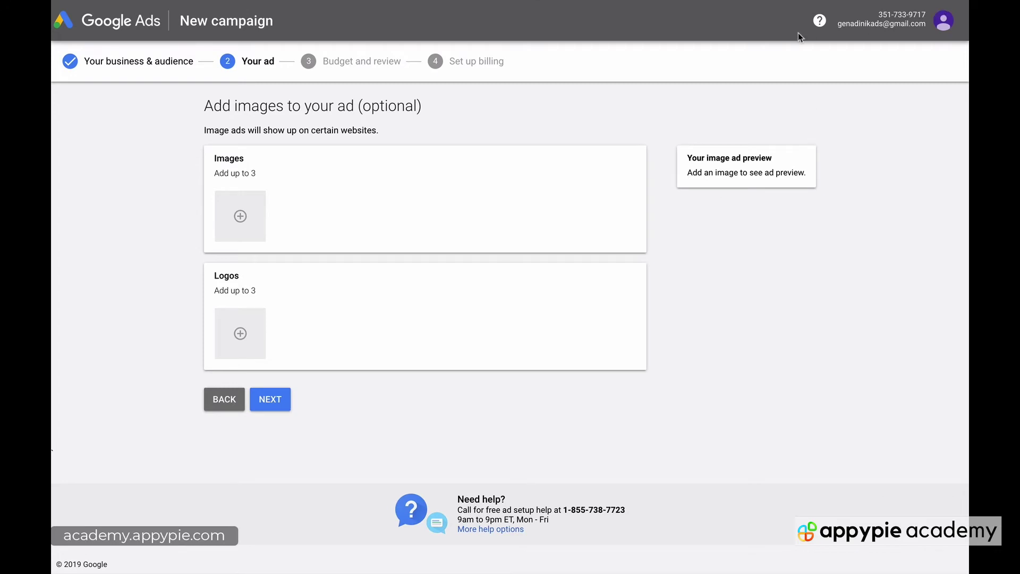
left_click(240, 217)
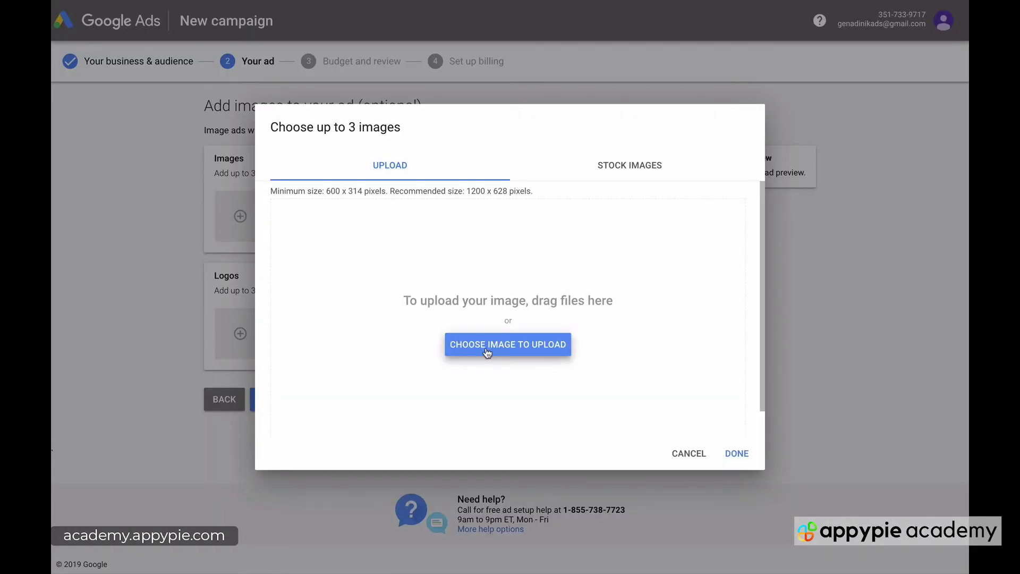
left_click(486, 351)
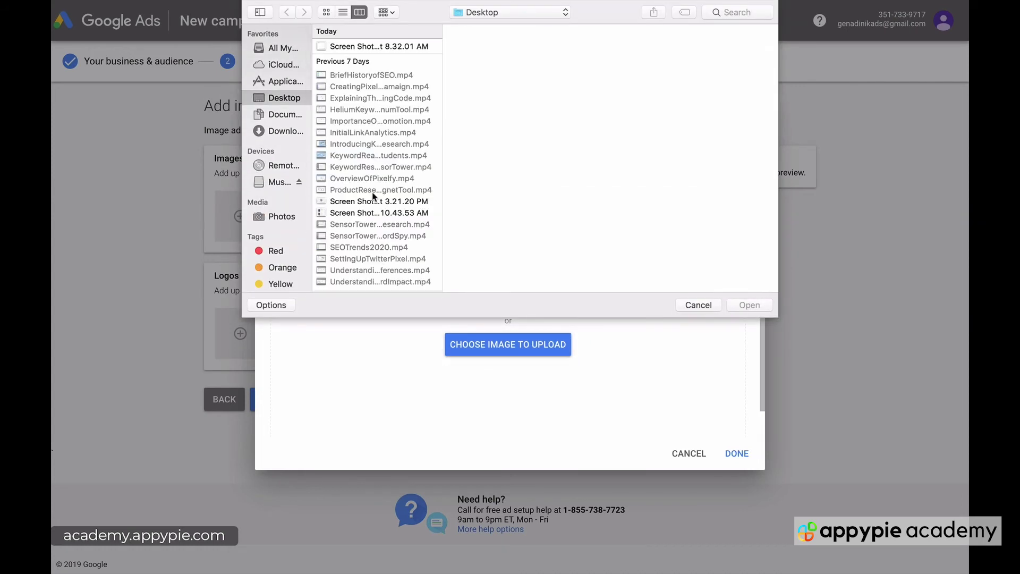
scroll(373, 196, "down", 10)
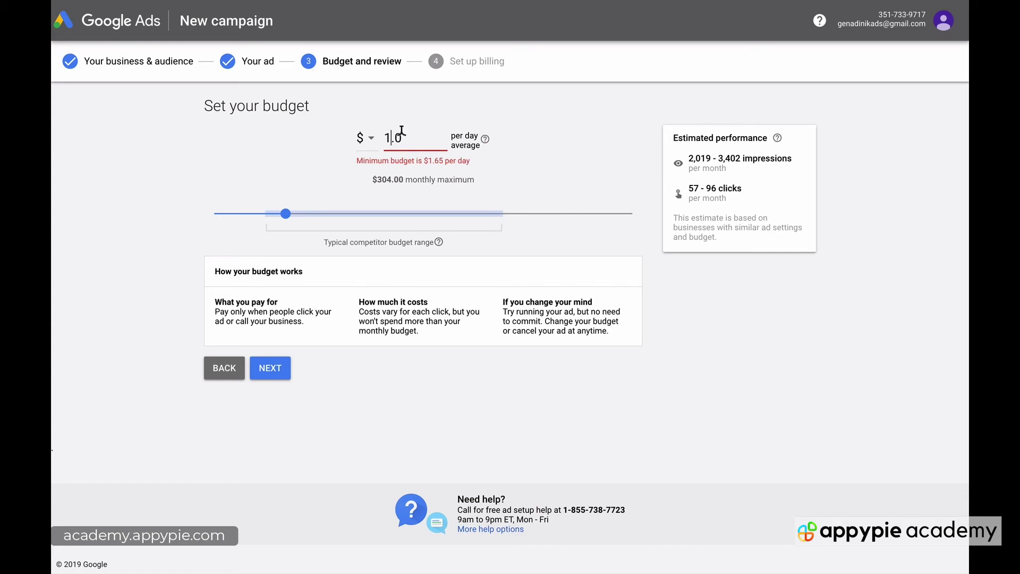
Set the campaign's average daily budget to $2.00 and continue to the review.
key("BackSpace")
type("2")
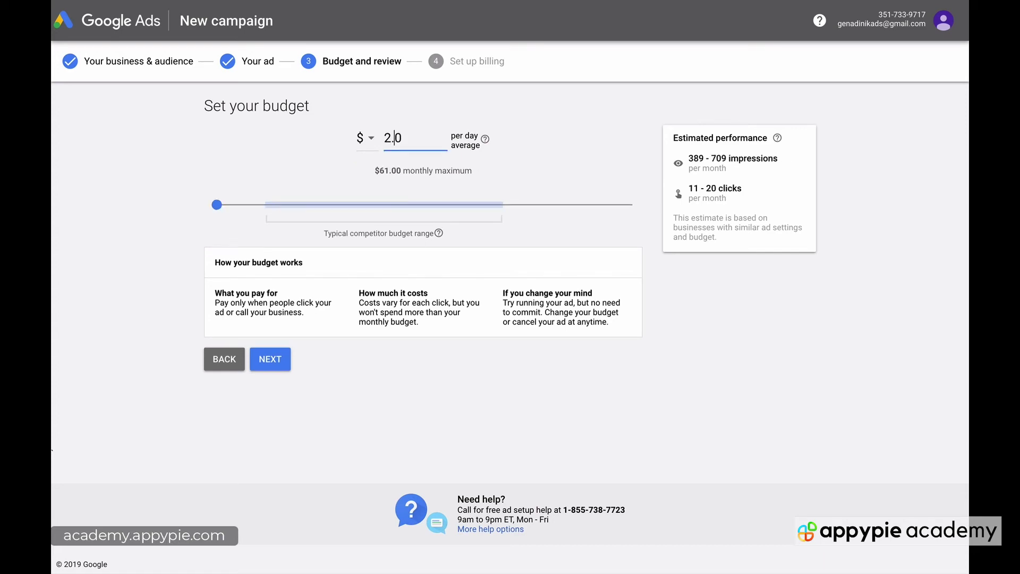
left_click(269, 361)
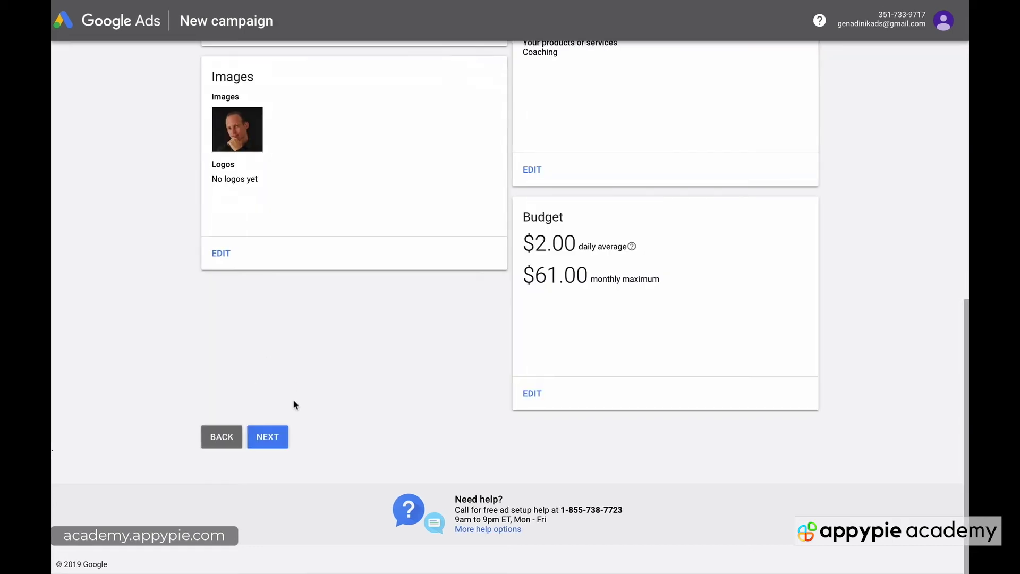
Approve the campaign review and fill in the payment card details for billing.
left_click(271, 436)
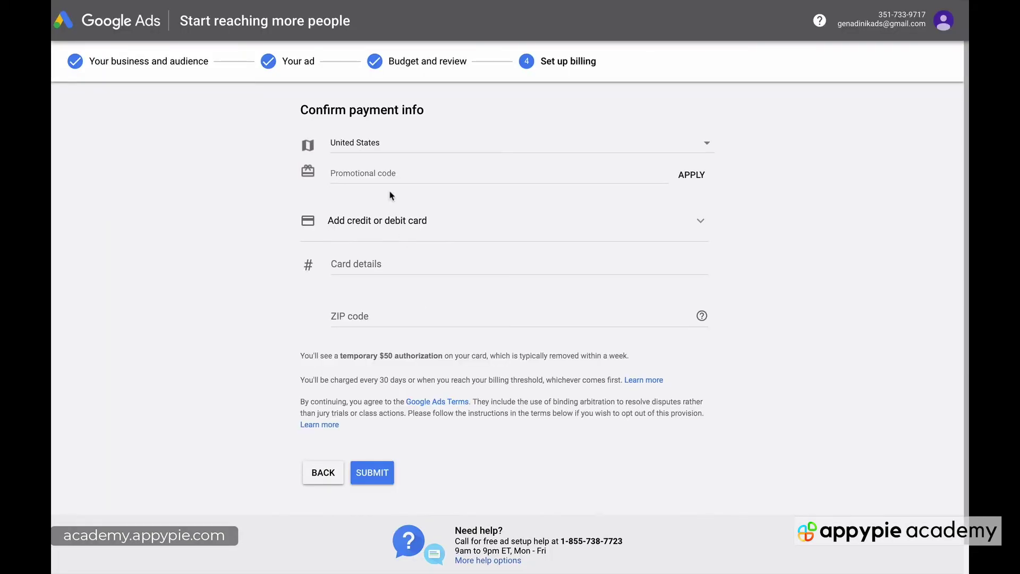
left_click(353, 268)
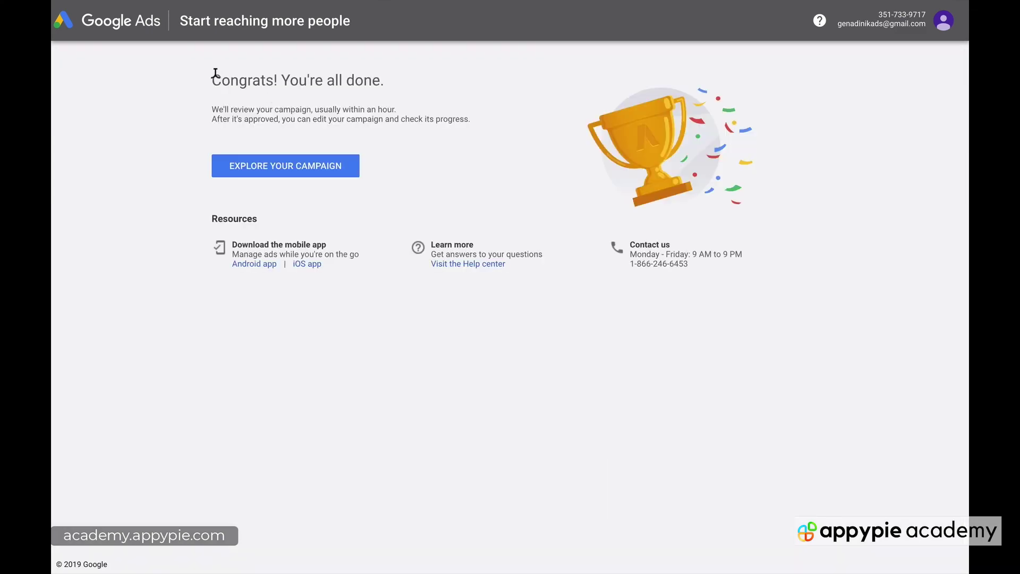
Read the confirmation page's campaign review notice and the support line's hours and phone number.
left_click_drag(214, 79, 355, 80)
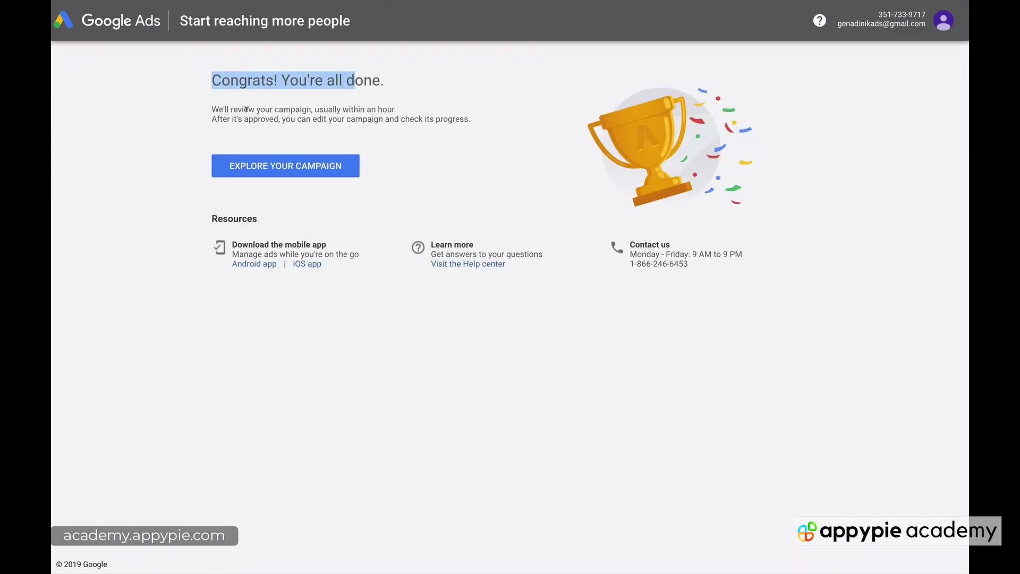
left_click_drag(248, 109, 433, 112)
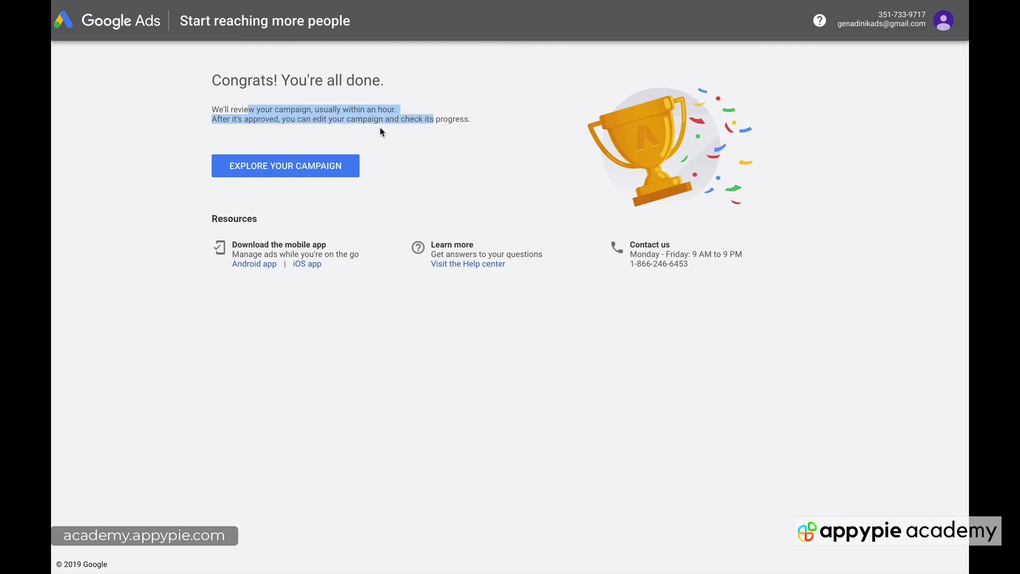
left_click_drag(688, 264, 629, 242)
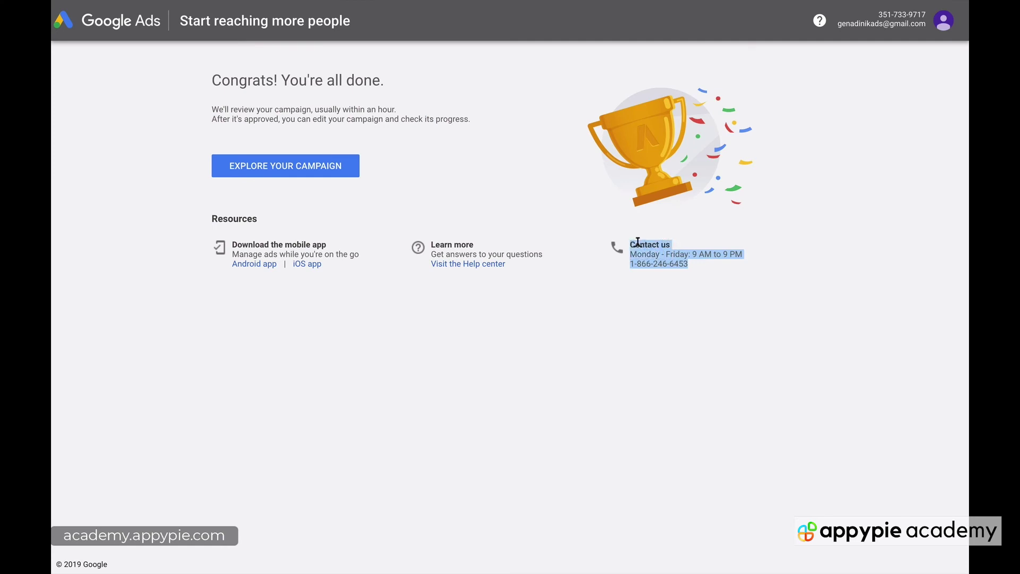
left_click(682, 260)
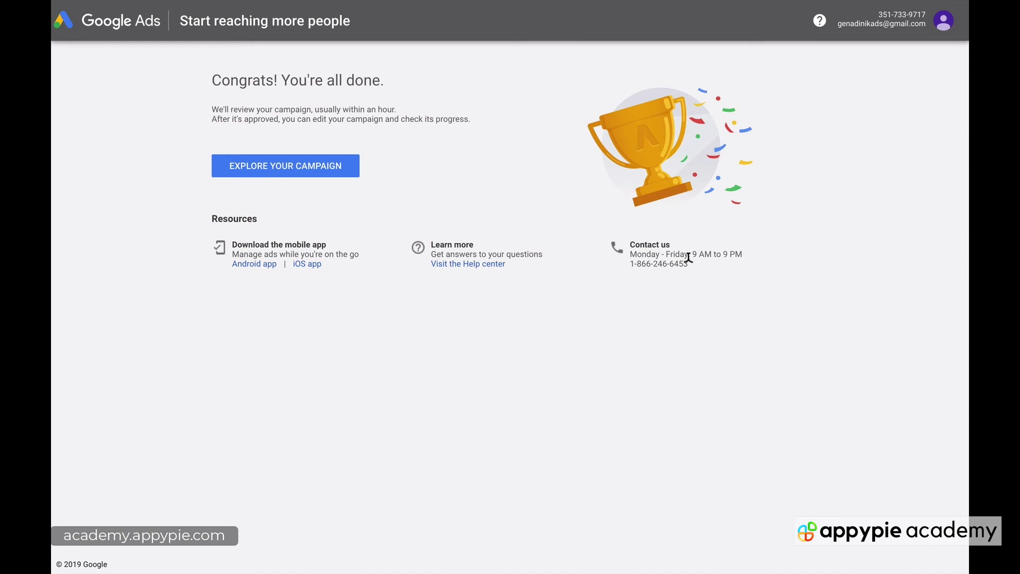
left_click_drag(688, 263, 629, 265)
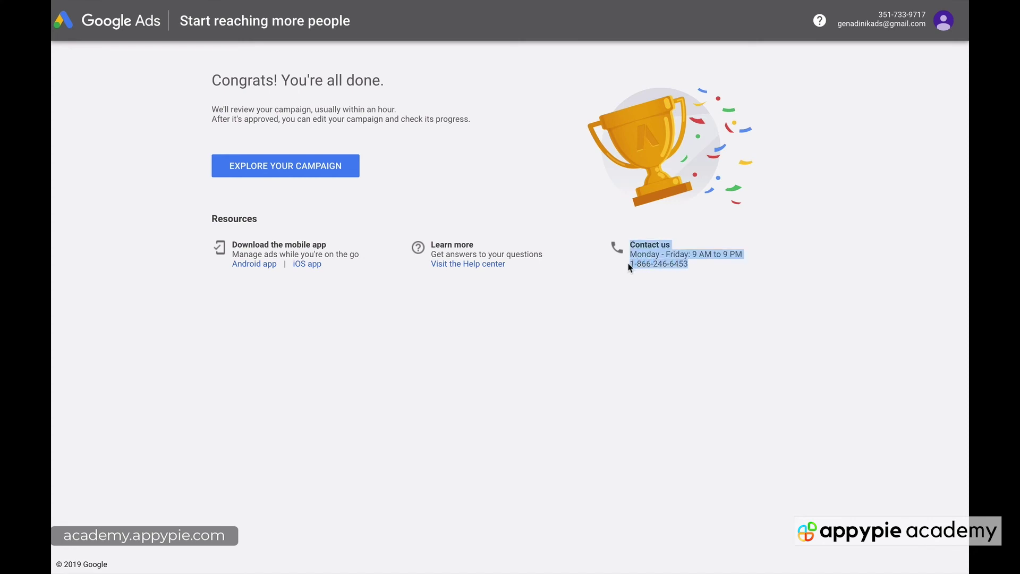
left_click(629, 266)
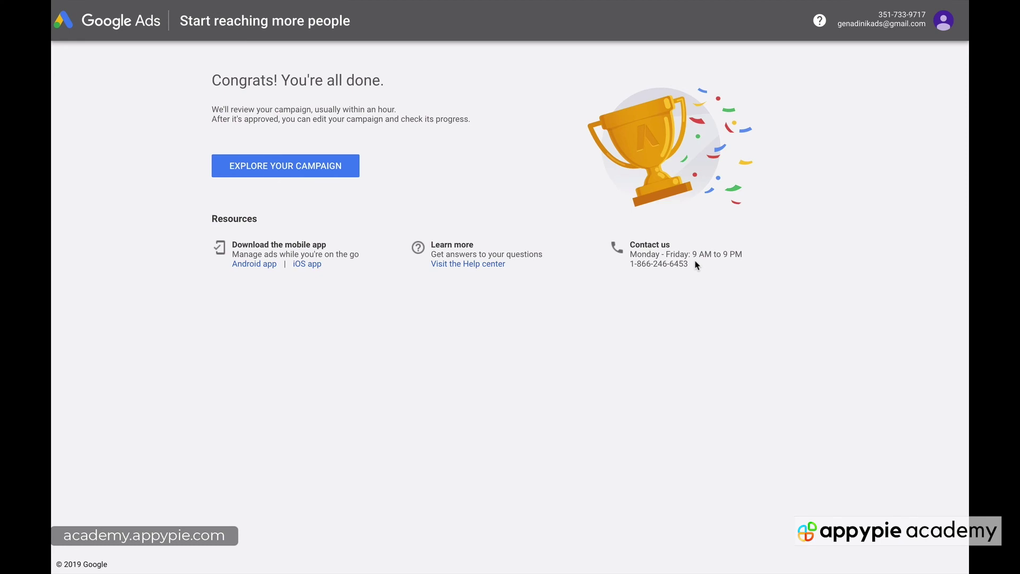
left_click_drag(692, 264, 632, 257)
left_click_drag(696, 265, 630, 259)
left_click(693, 267)
left_click_drag(693, 267, 632, 263)
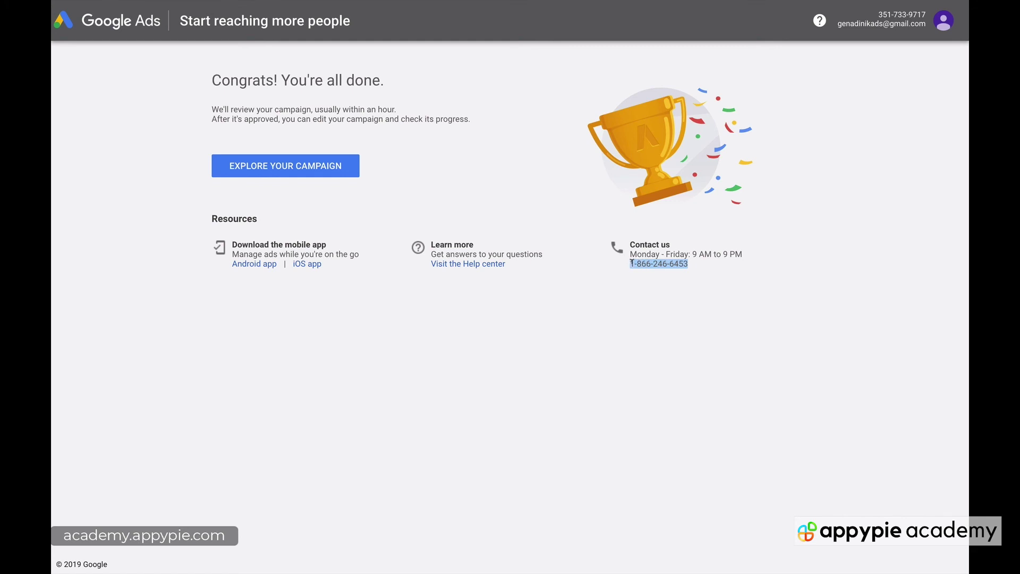
left_click(690, 266)
left_click_drag(691, 266, 631, 264)
left_click(631, 262)
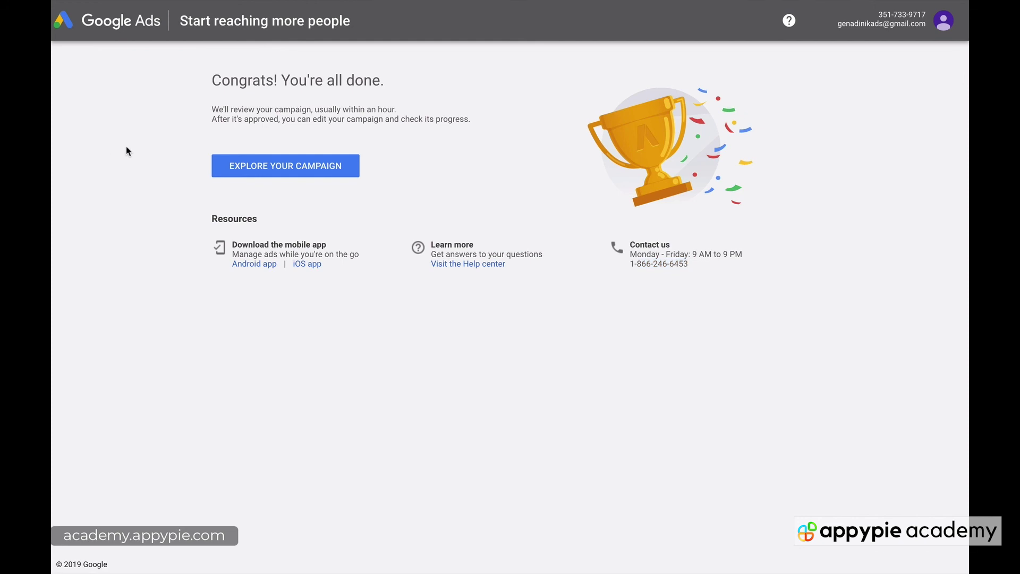
Open the new Professional Life Coach campaign and pause it, skipping the feedback survey.
left_click(292, 167)
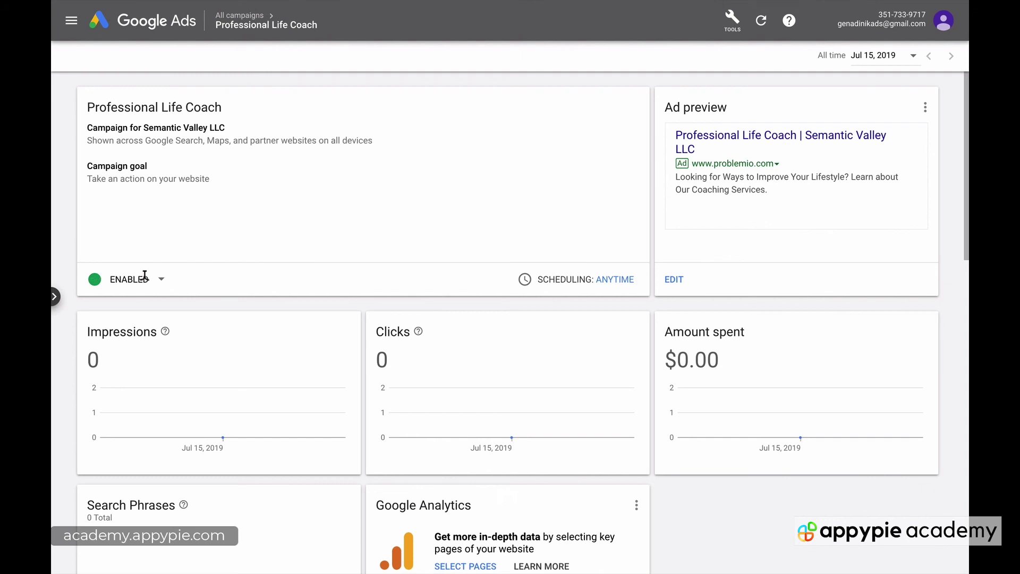
left_click(163, 280)
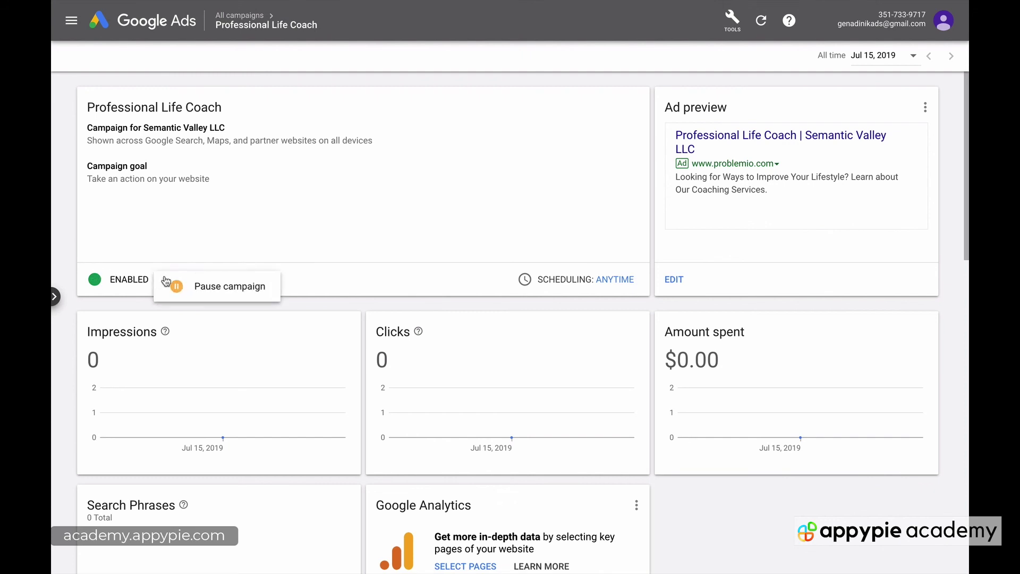
left_click(218, 290)
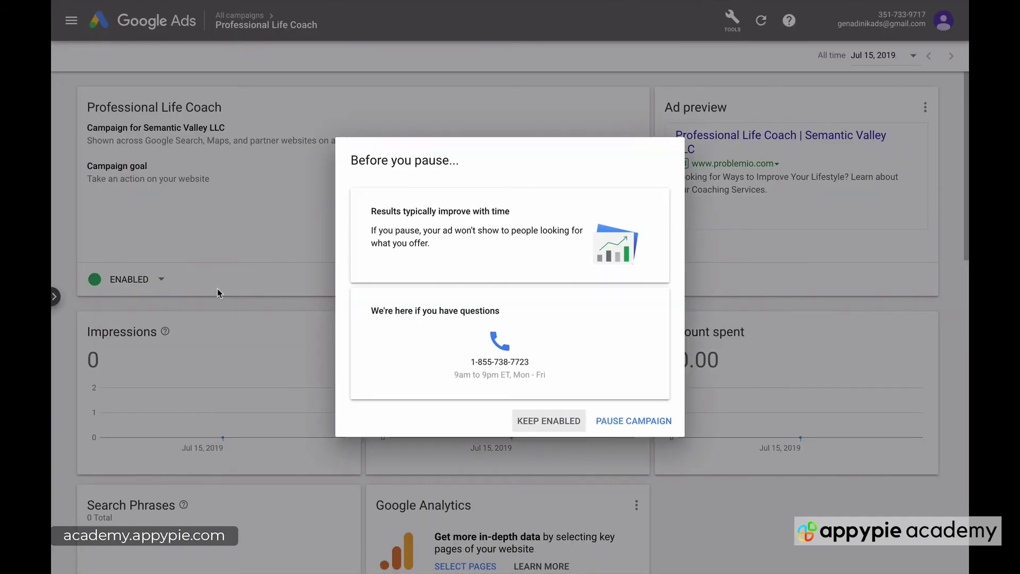
left_click(636, 420)
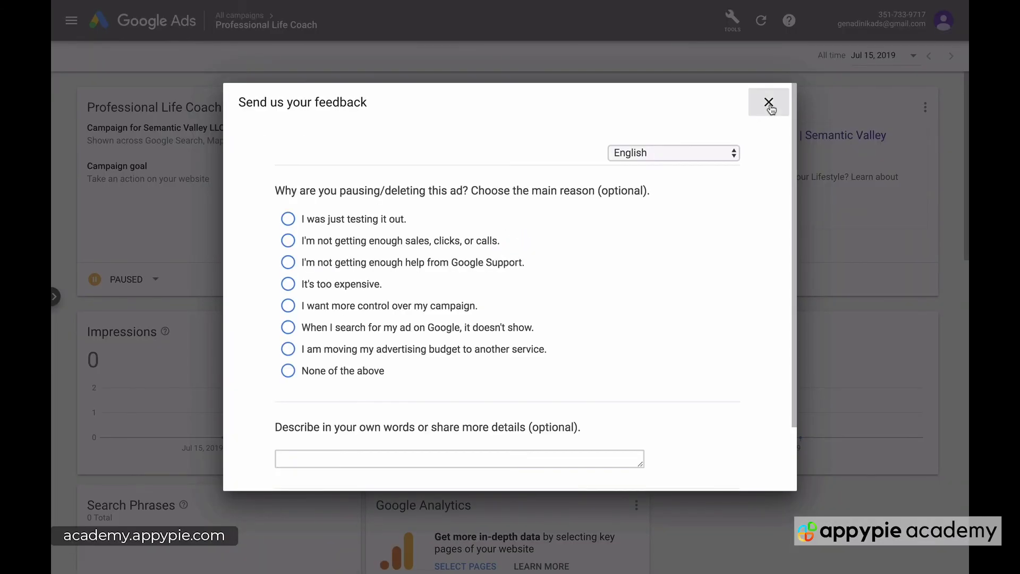
left_click(768, 102)
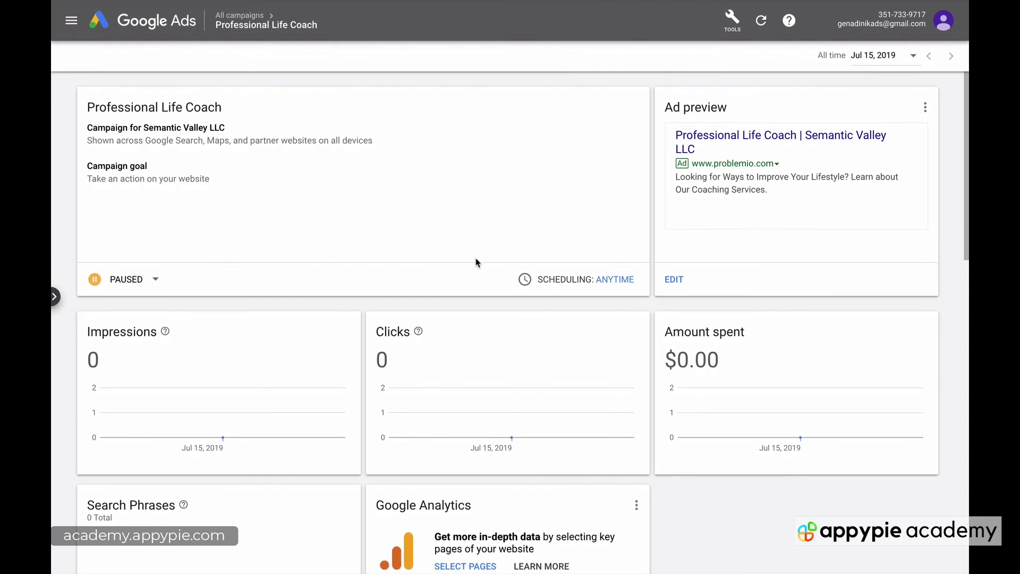